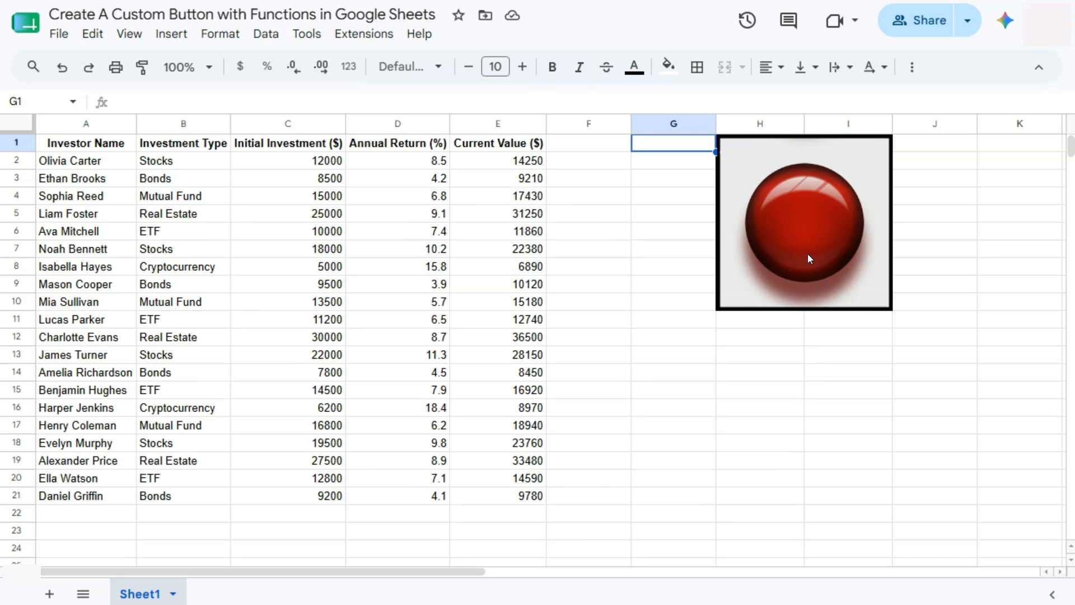
Open the spreadsheet's Apps Script editor from the Extensions menu
click(368, 35)
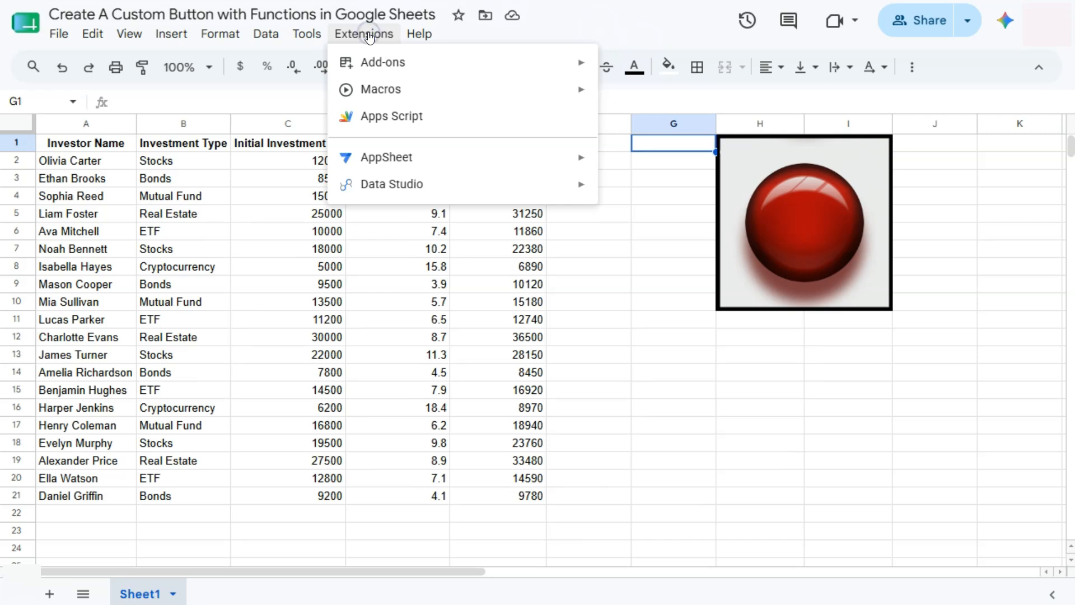
click(408, 116)
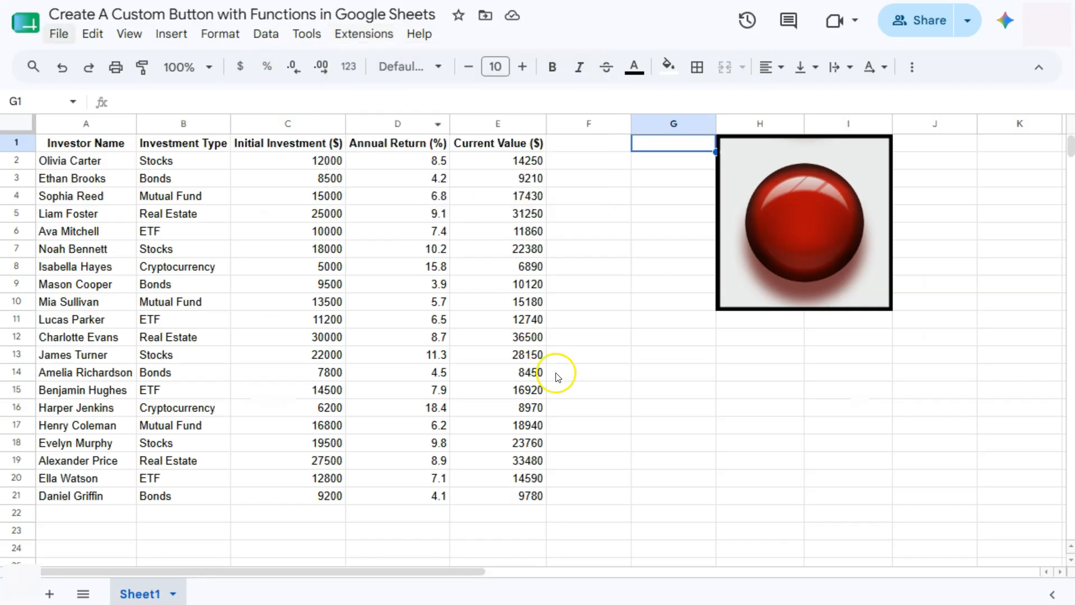
Select the Current Value figures in E2:E21
drag(490, 164, 507, 496)
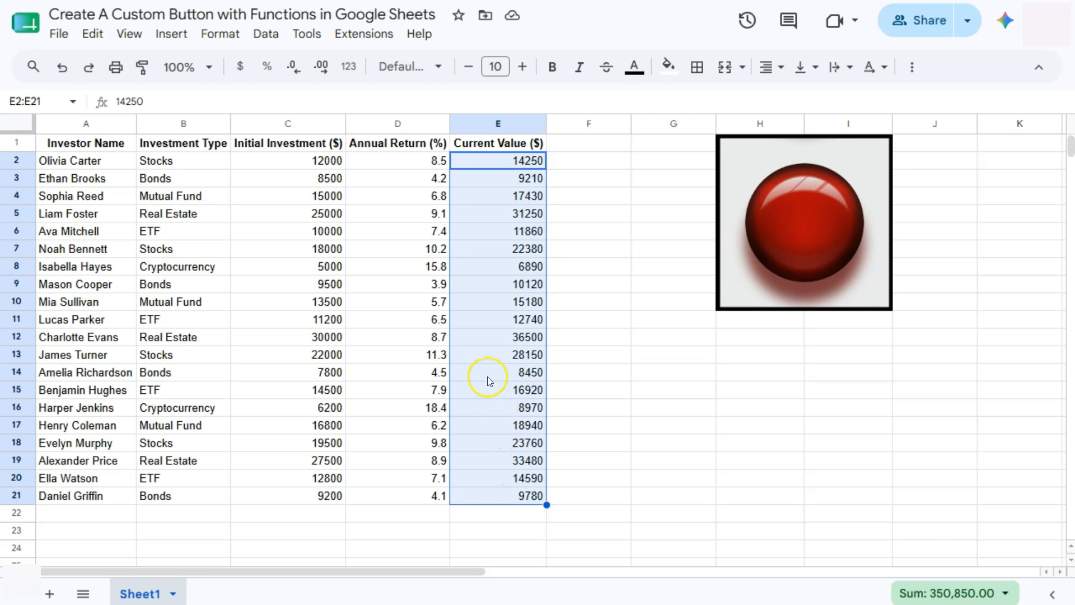
scroll(487, 376, down, 6)
scroll(485, 381, up, 6)
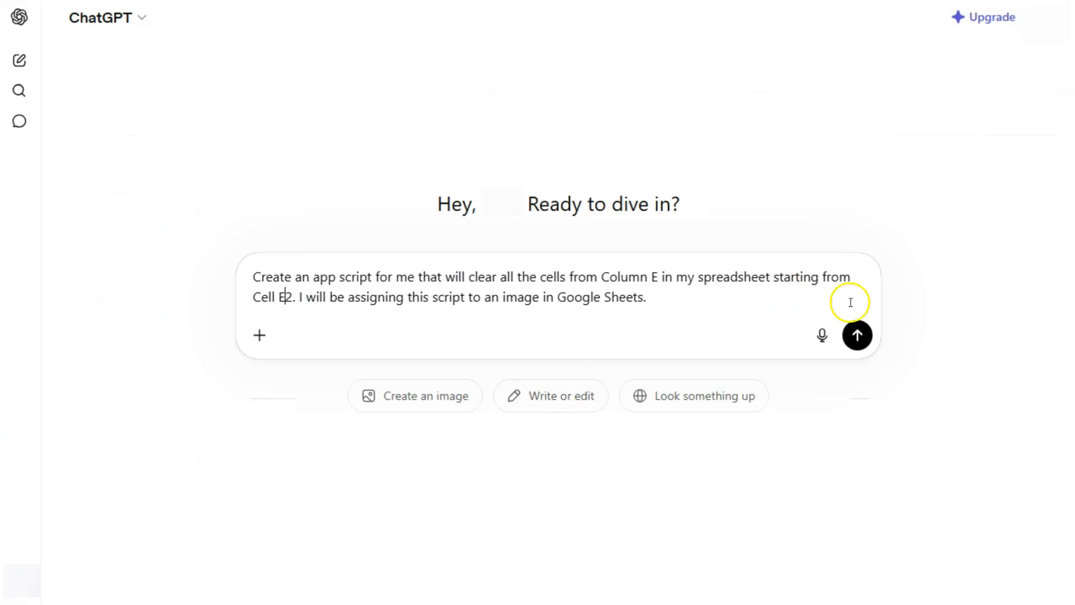
Send ChatGPT the column-E clearing request and read through its clearColumnE script reply
click(856, 339)
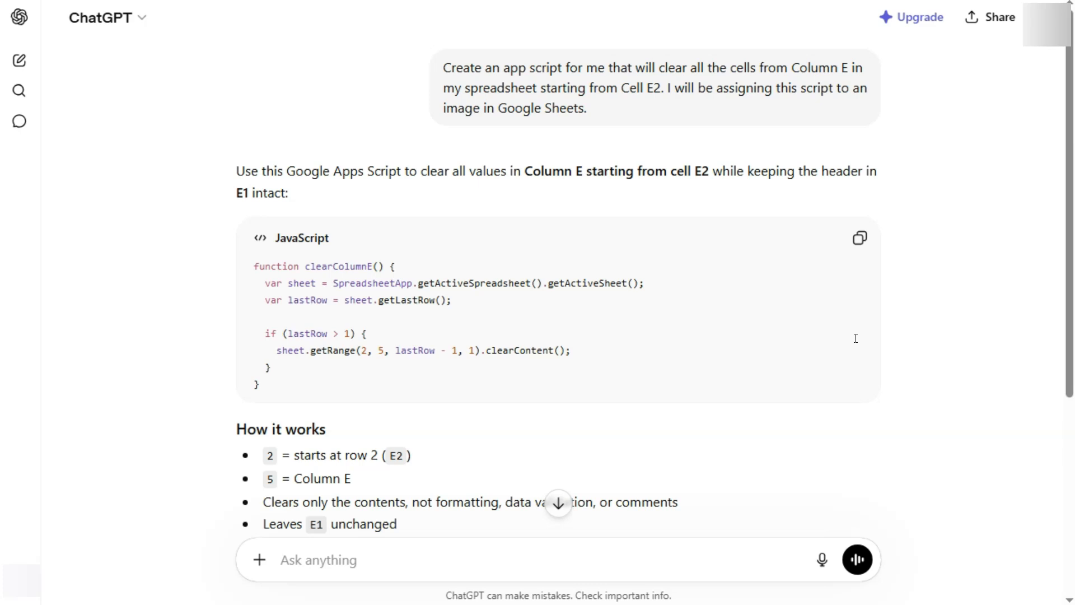
scroll(392, 306, down, 2)
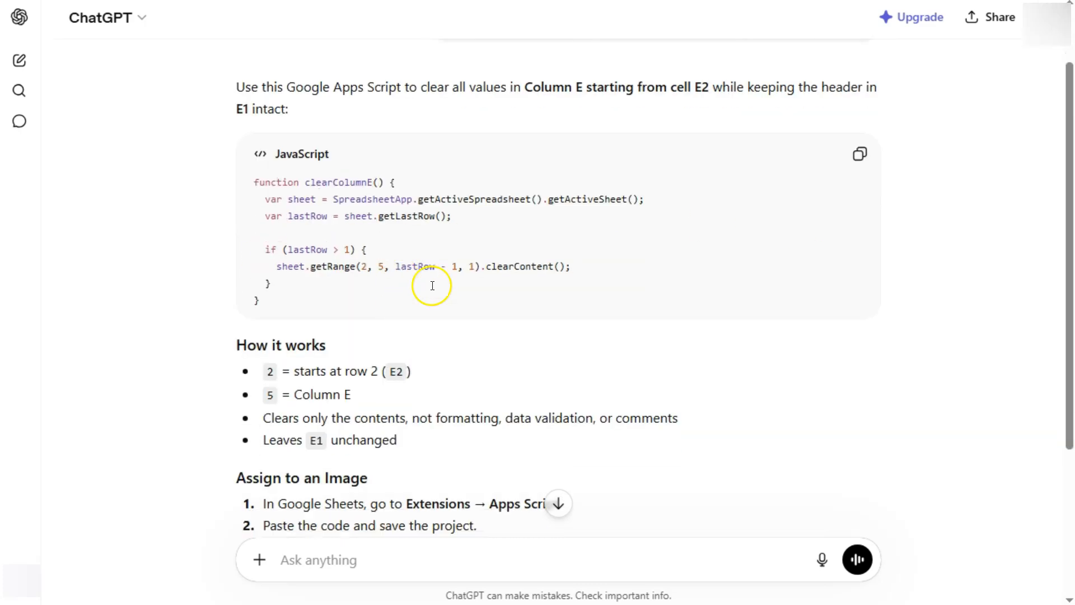
scroll(432, 286, down, 2)
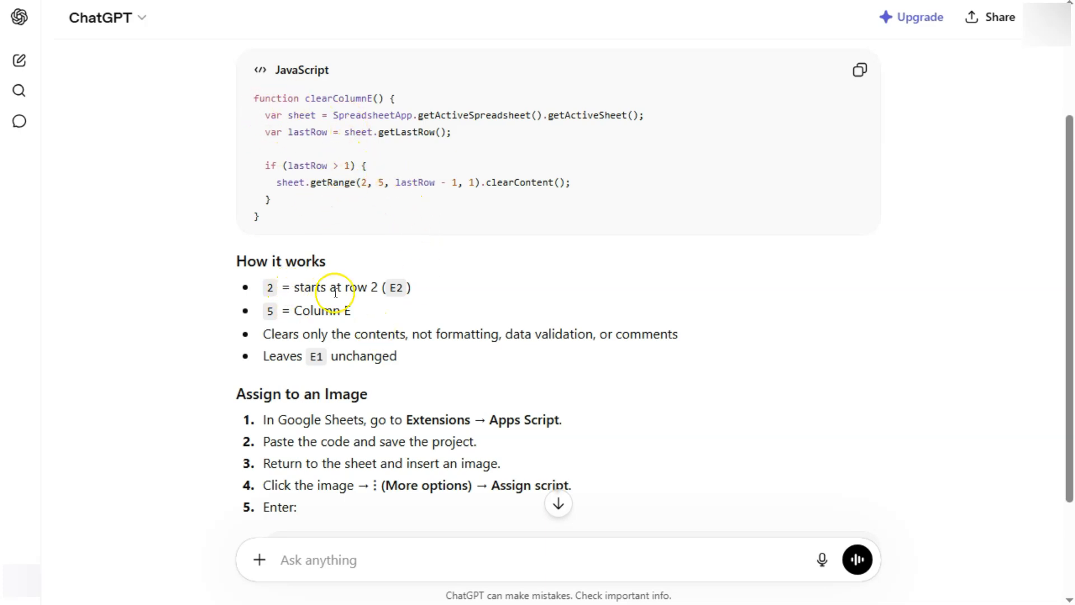
scroll(564, 329, down, 2)
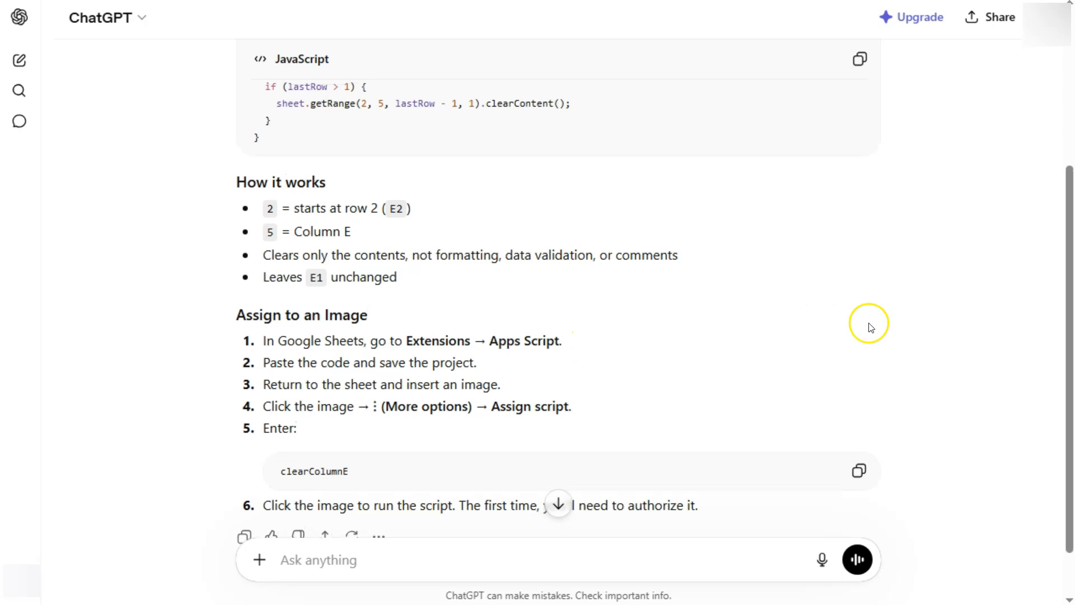
scroll(868, 324, up, 3)
Copy ChatGPT's clearColumnE code into Code.gs and save the script project
click(859, 157)
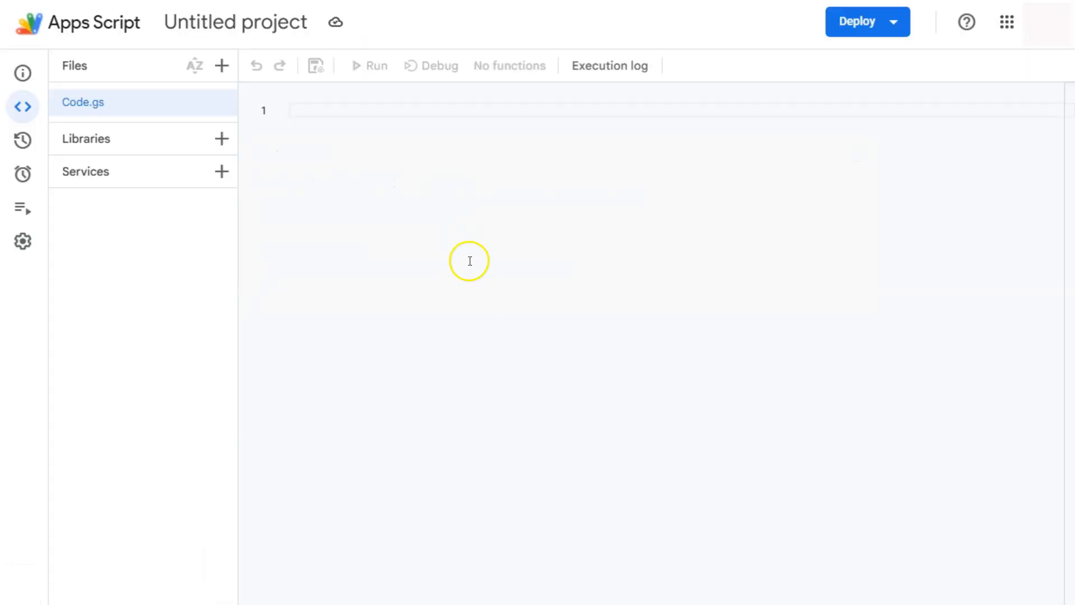
key(ctrl+v)
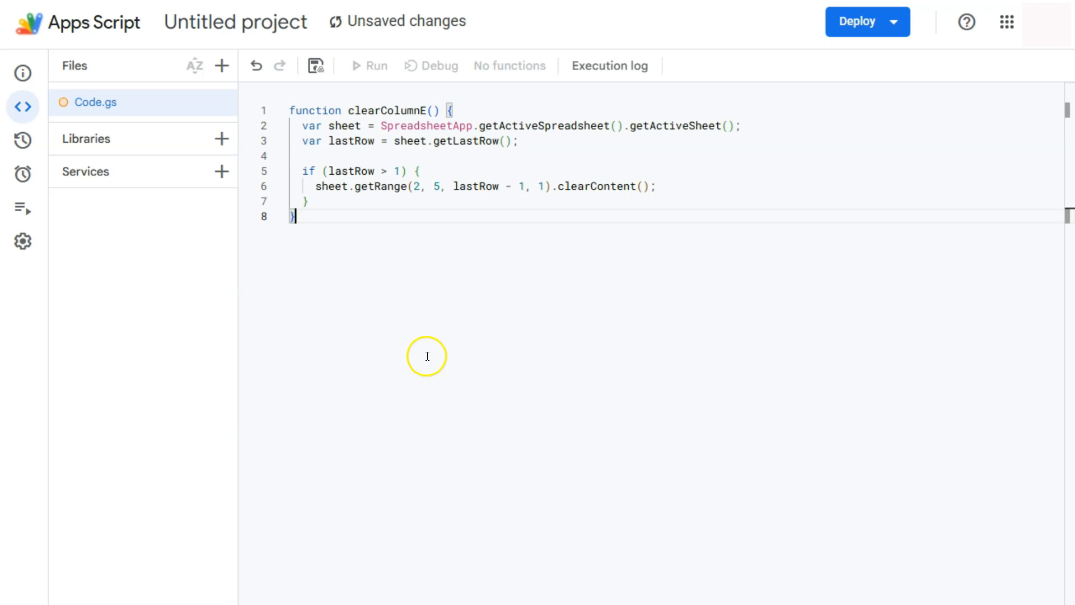
click(326, 74)
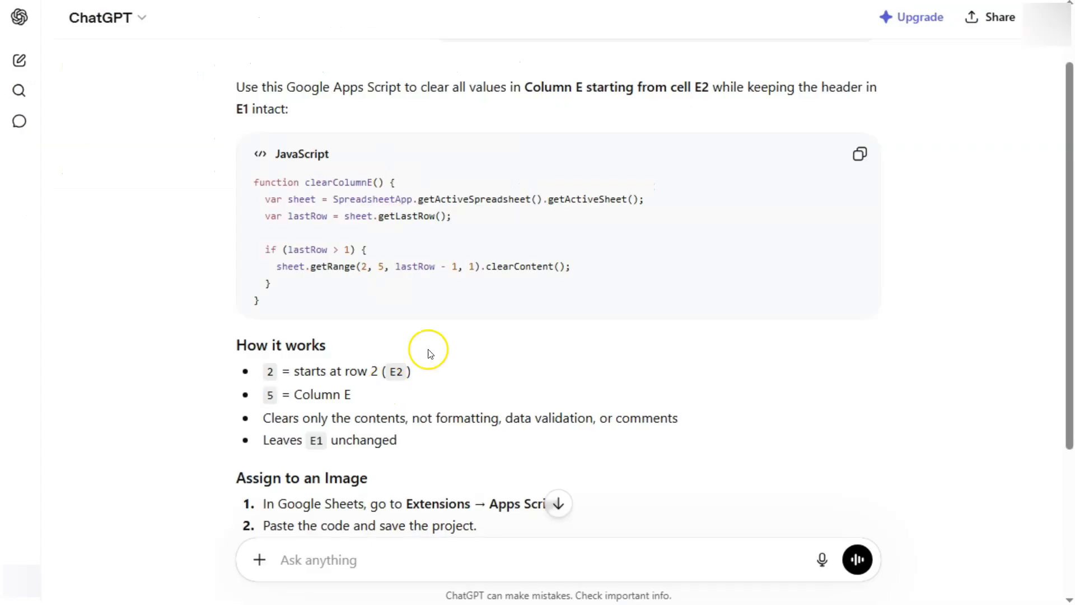
Copy the function name clearColumnE from ChatGPT's reply
scroll(537, 402, down, 2)
scroll(542, 402, down, 3)
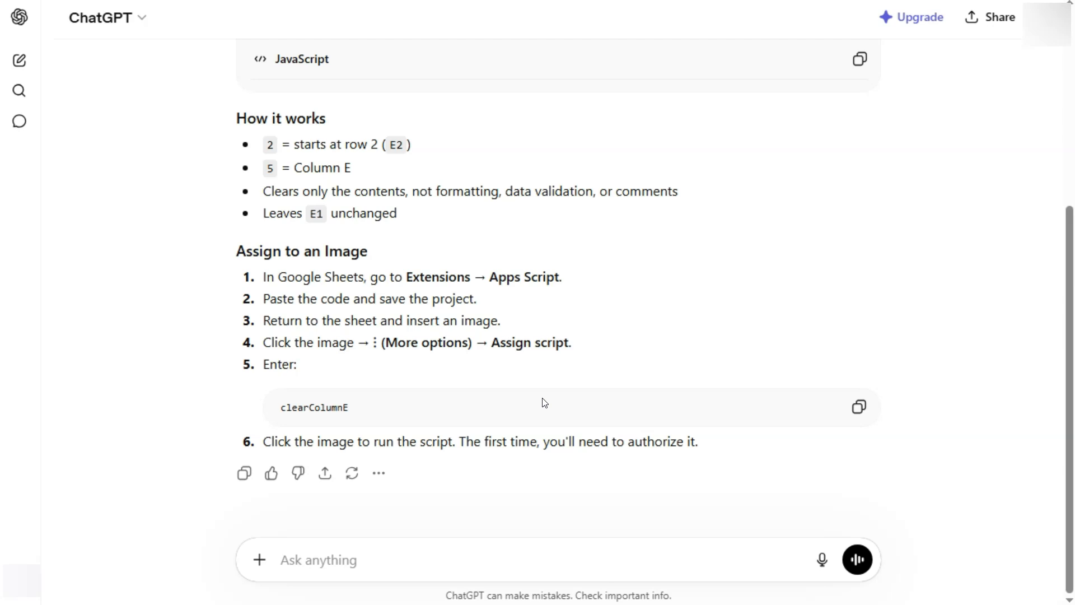
click(535, 389)
drag(360, 407, 284, 408)
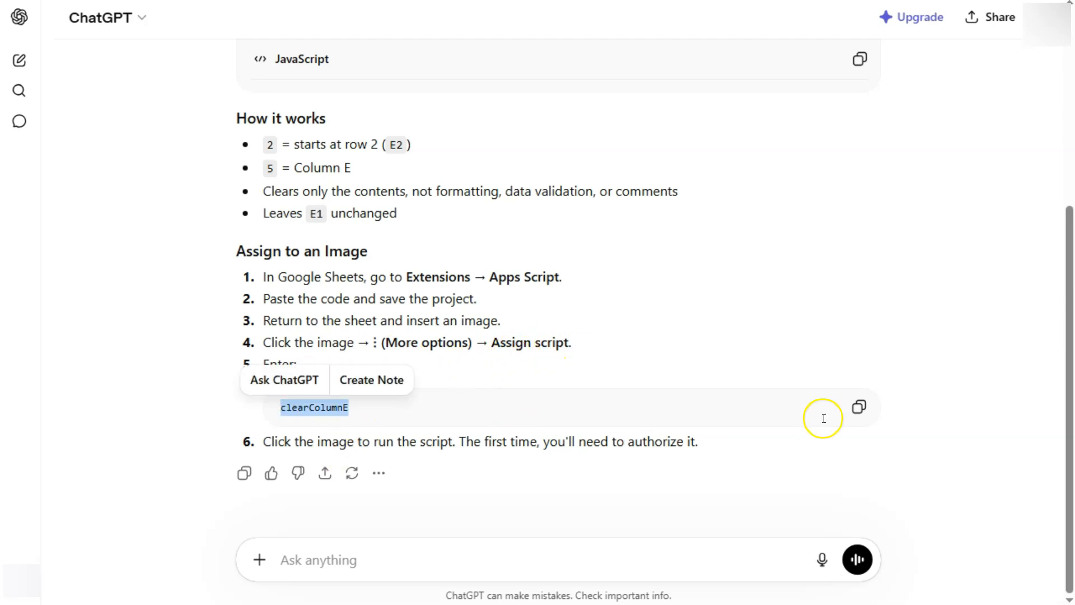
click(860, 406)
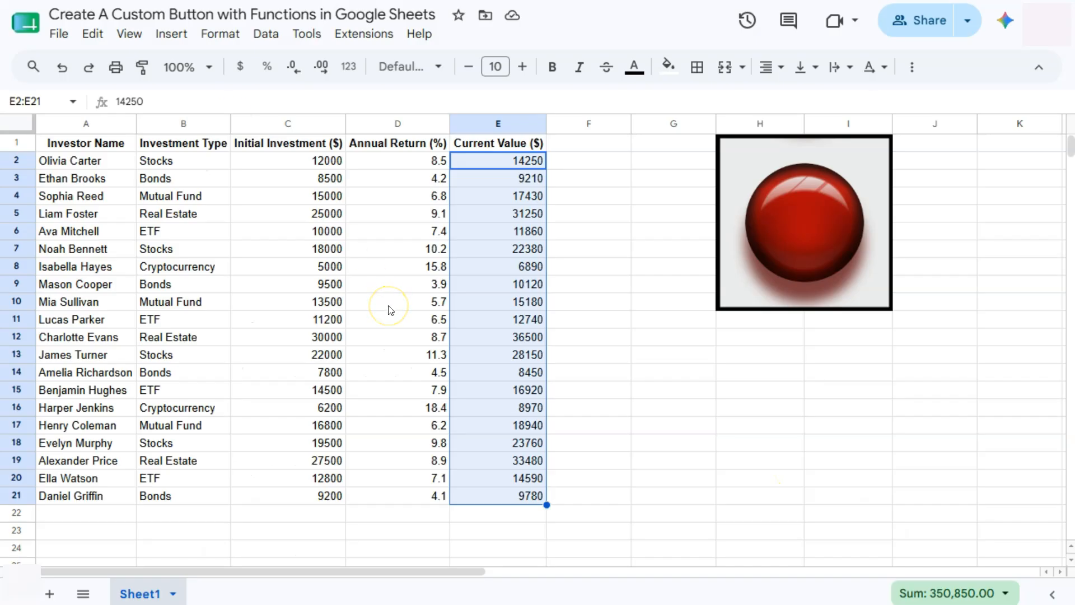
Assign the script clearColumnE to the red button image through its Assign script option
click(816, 204)
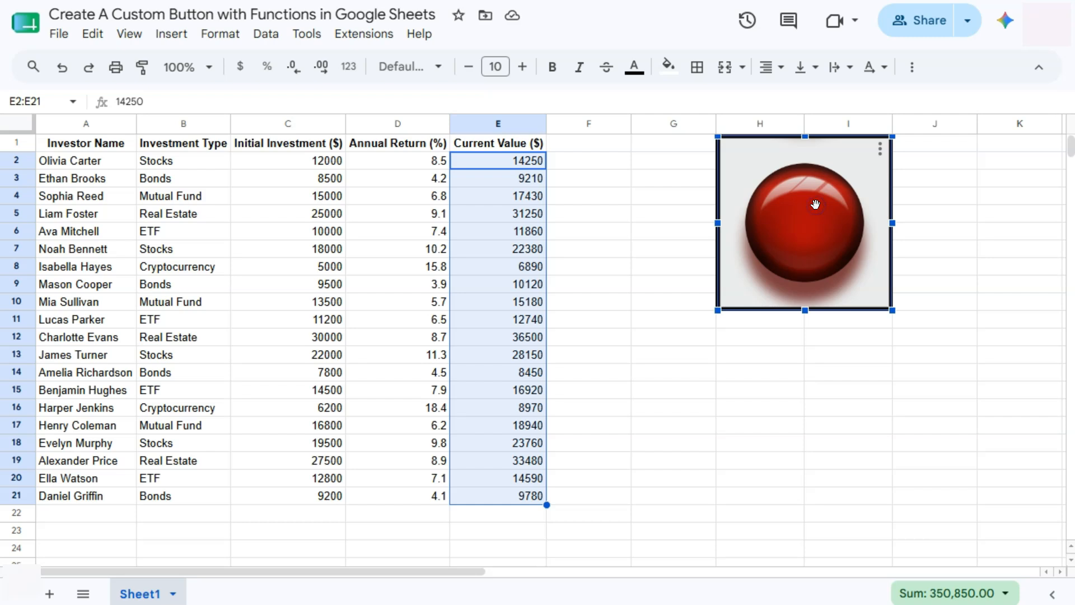
click(880, 149)
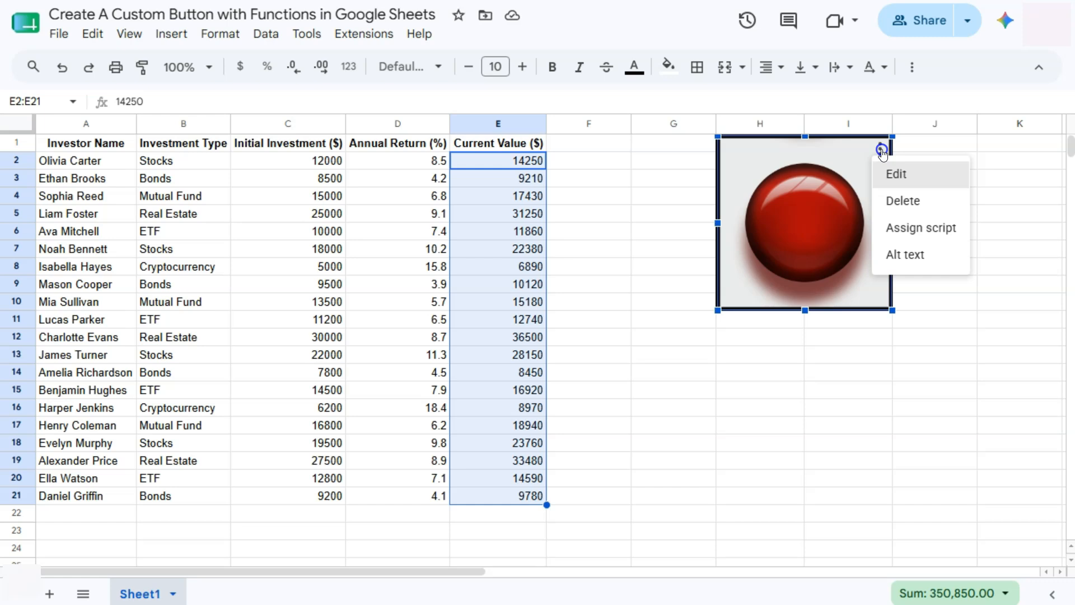
click(923, 239)
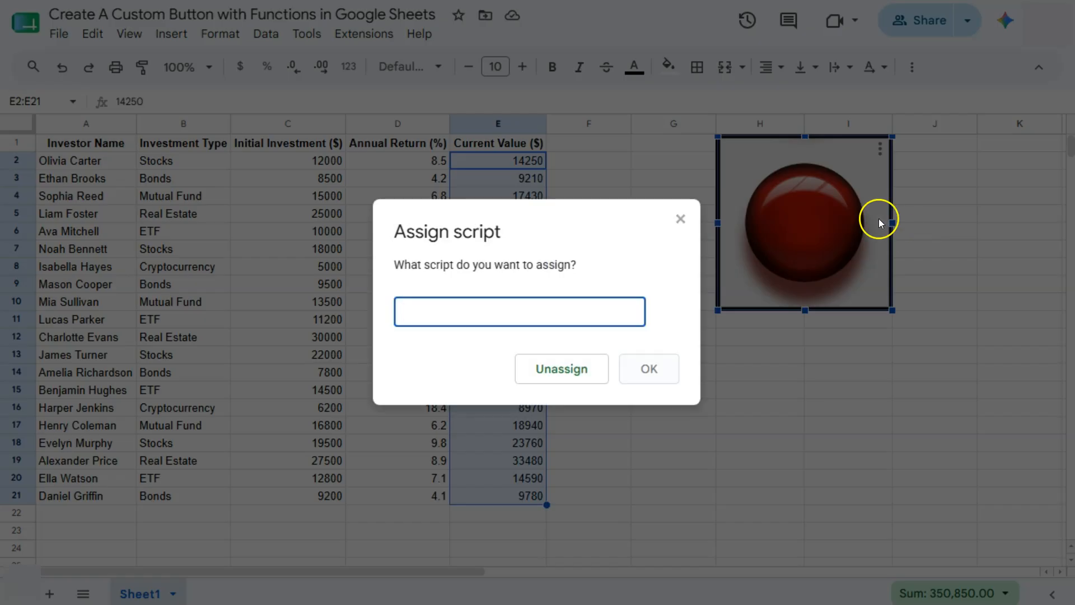
click(457, 313)
right_click(457, 313)
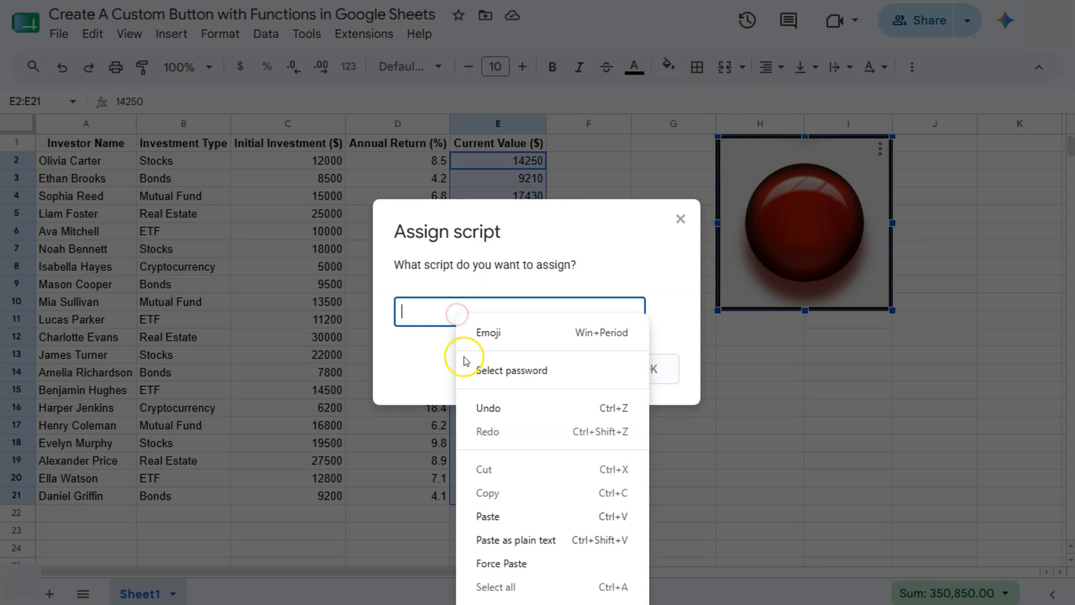
click(481, 517)
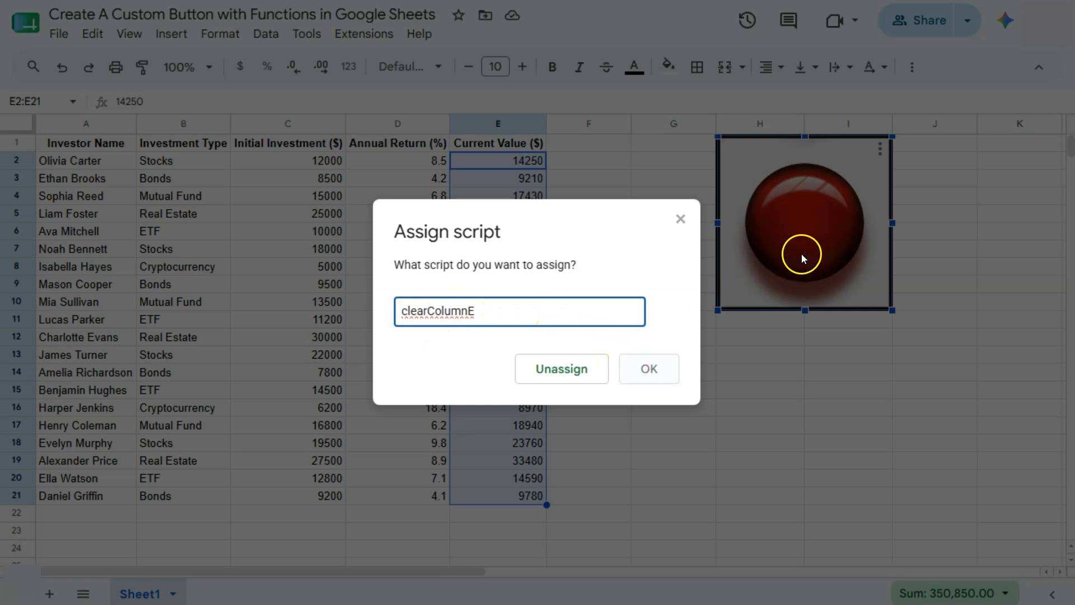
click(647, 373)
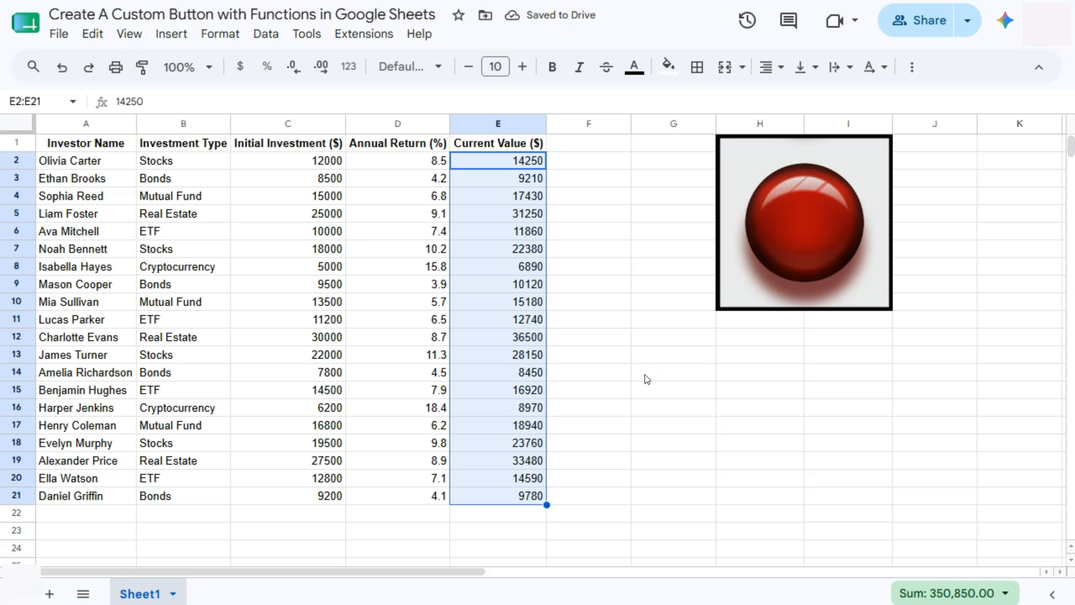
Run clearColumnE from the red button and confirm E2:E21 are now empty
click(676, 309)
click(813, 213)
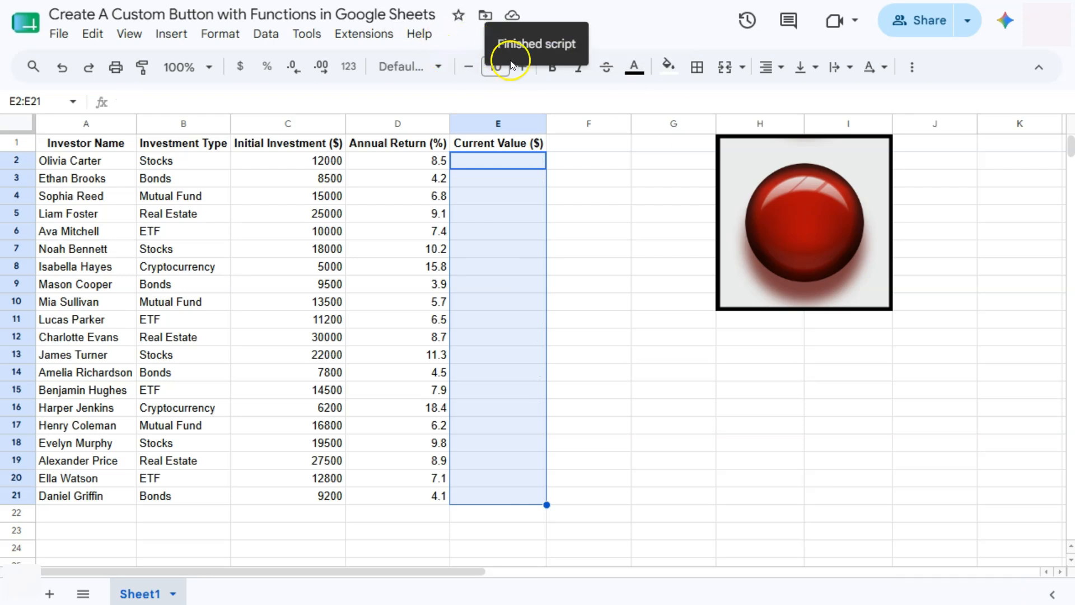
drag(517, 157, 537, 492)
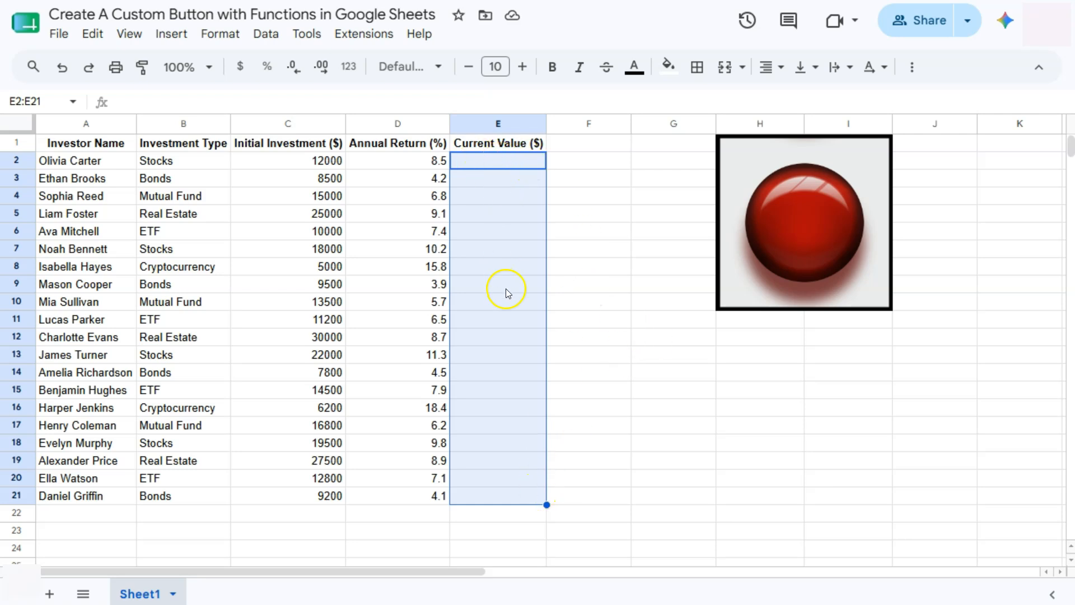
Copy the Annual Return values D2:D21 into E2:E21
drag(387, 161, 385, 497)
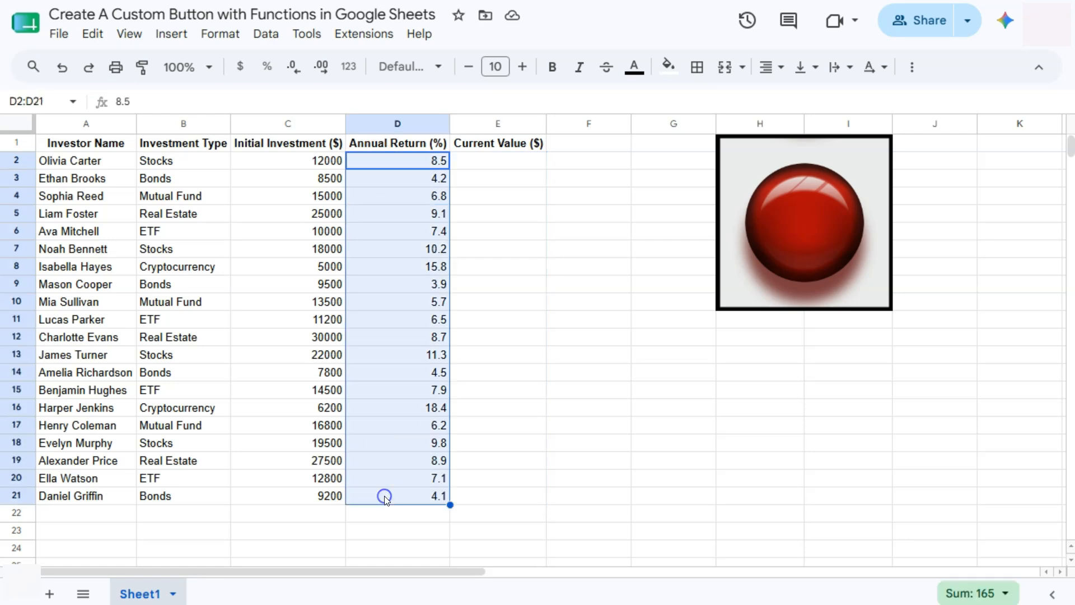
key(ctrl+c)
click(504, 161)
key(ctrl+v)
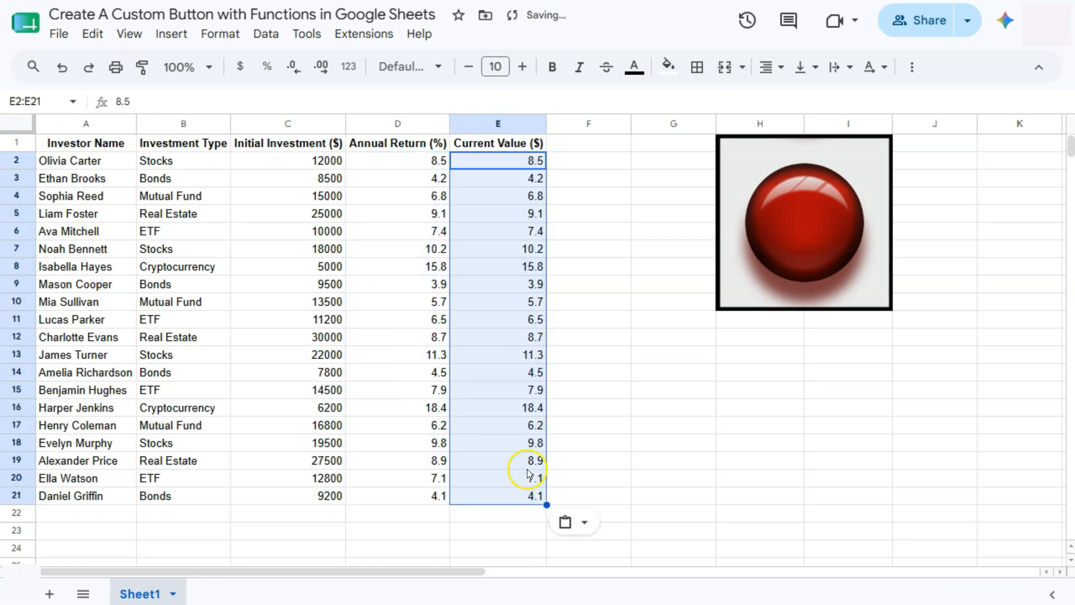
Click the red button again and confirm cell E2 is cleared
click(789, 228)
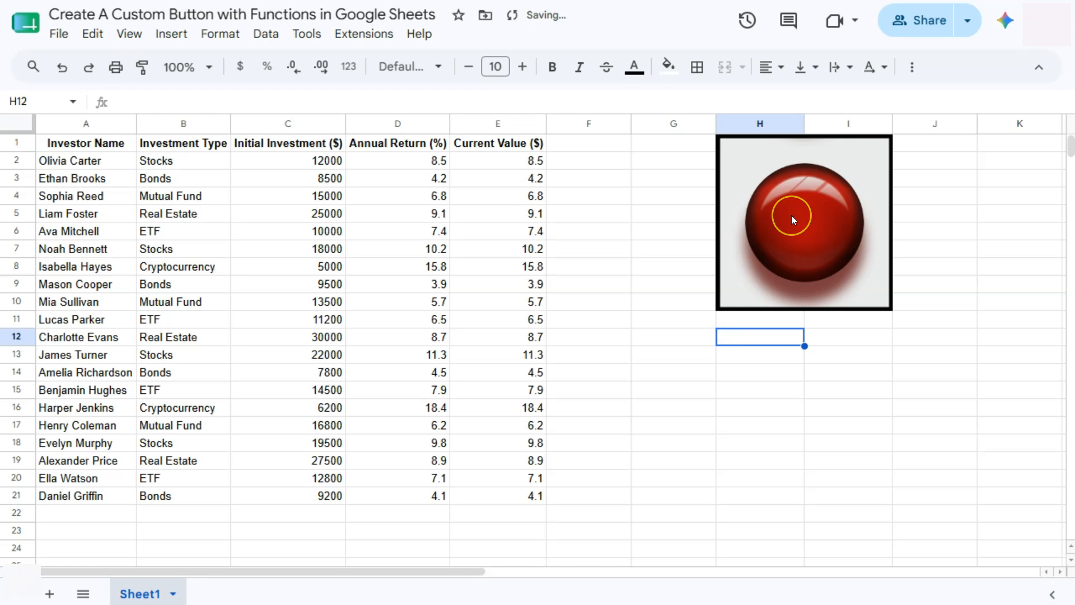
click(793, 191)
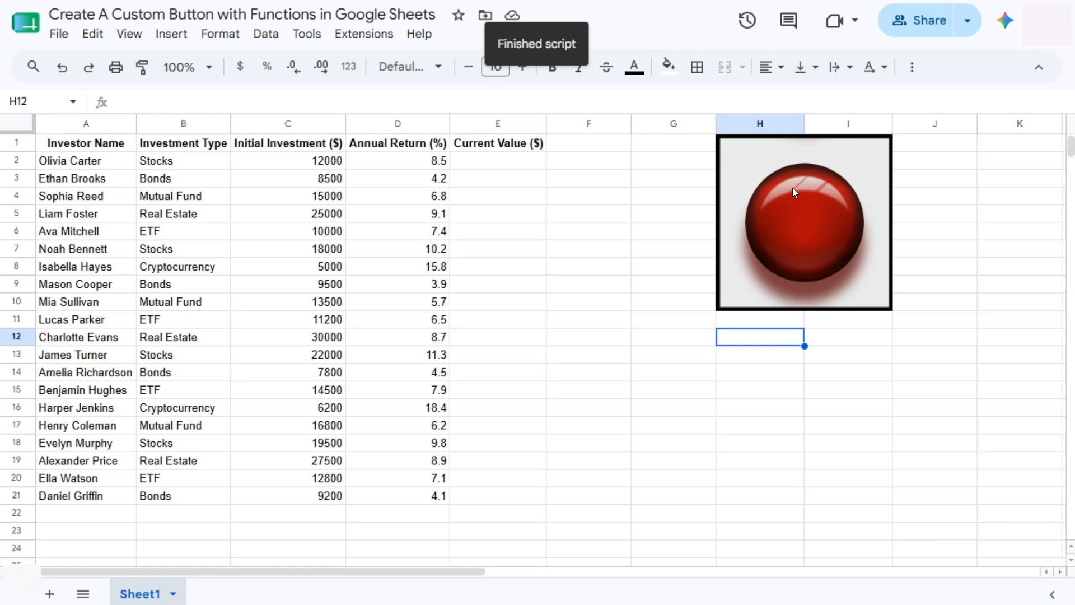
click(532, 164)
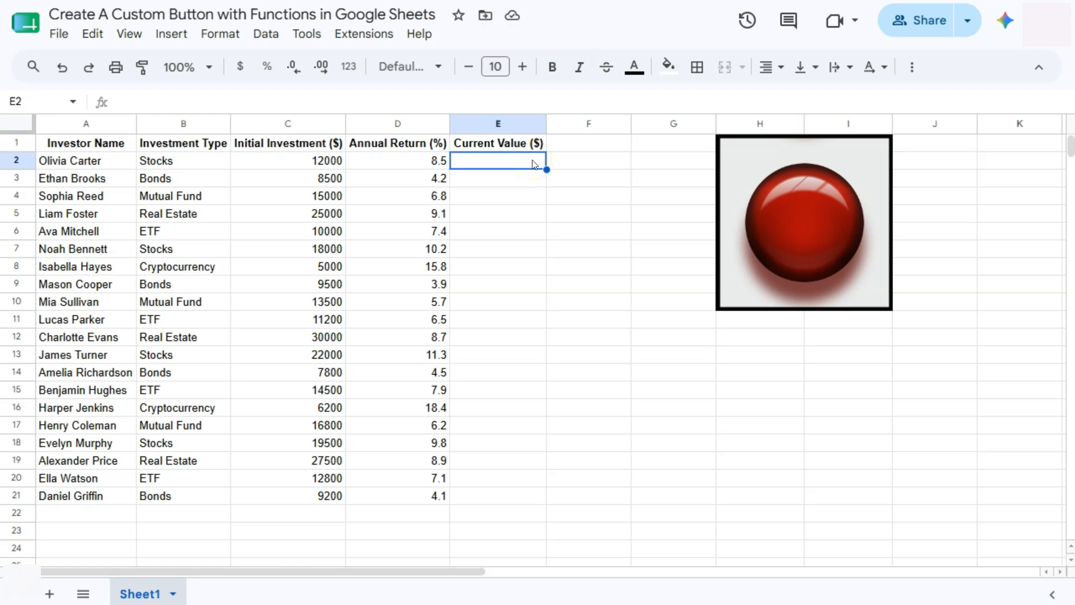